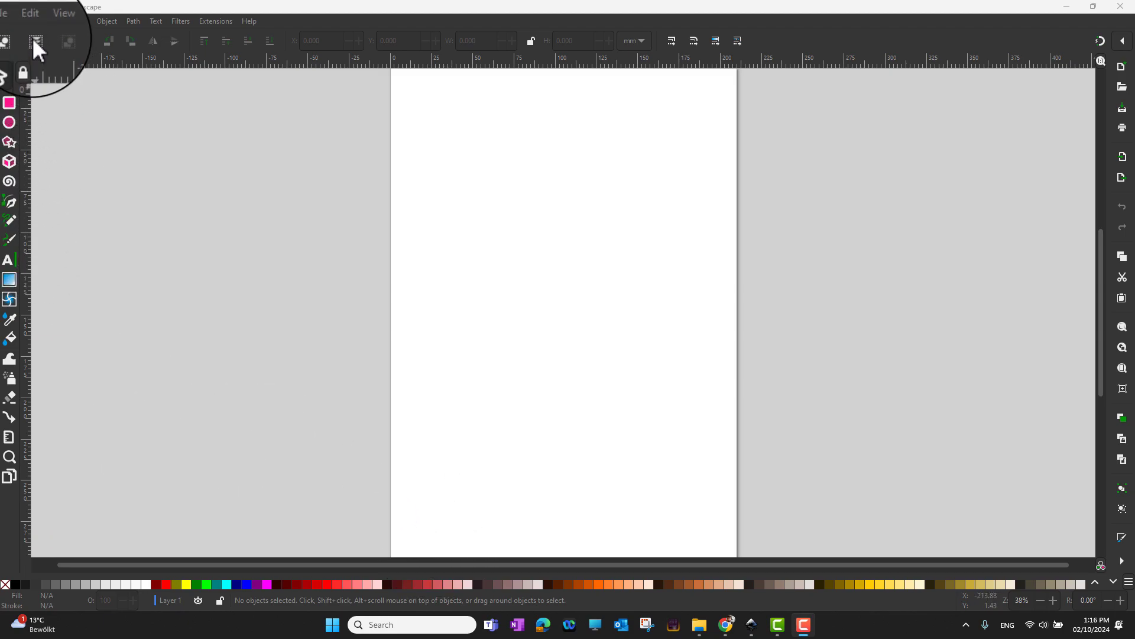
# Add a new rectangular grid to the document in the document properties
pyautogui.click(15, 21)
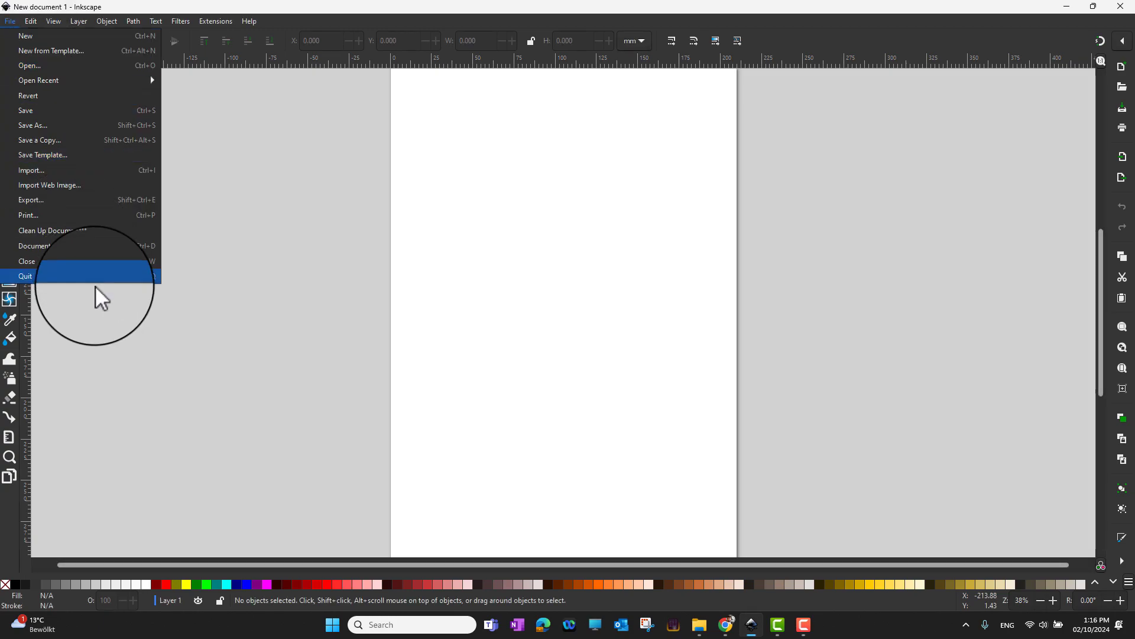
pyautogui.click(68, 244)
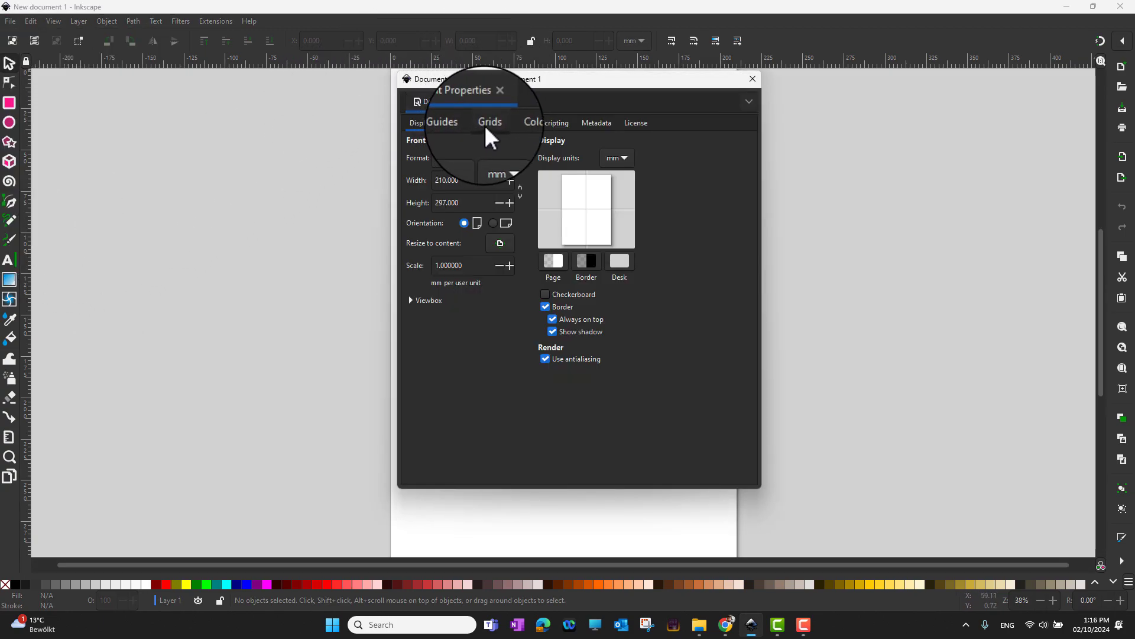
pyautogui.click(484, 124)
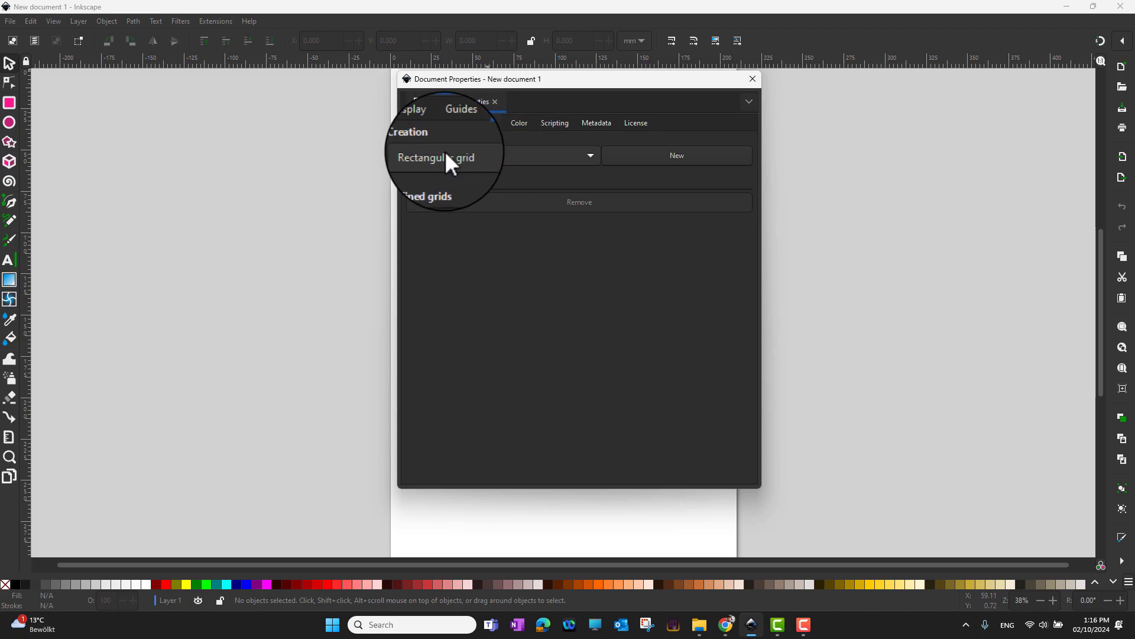
pyautogui.click(480, 157)
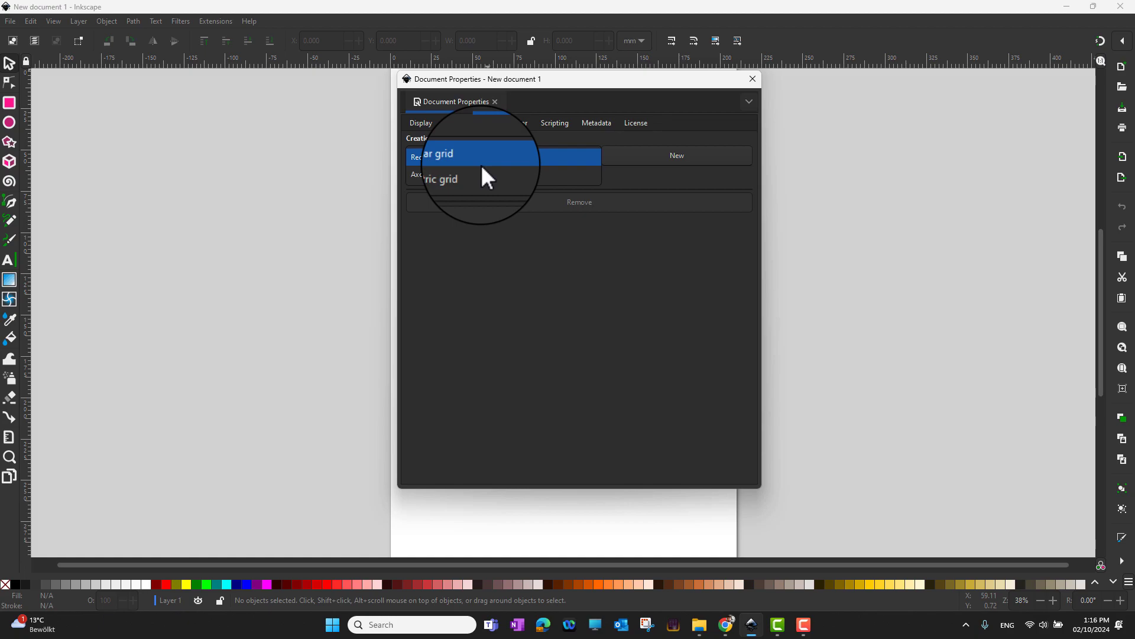
pyautogui.click(510, 157)
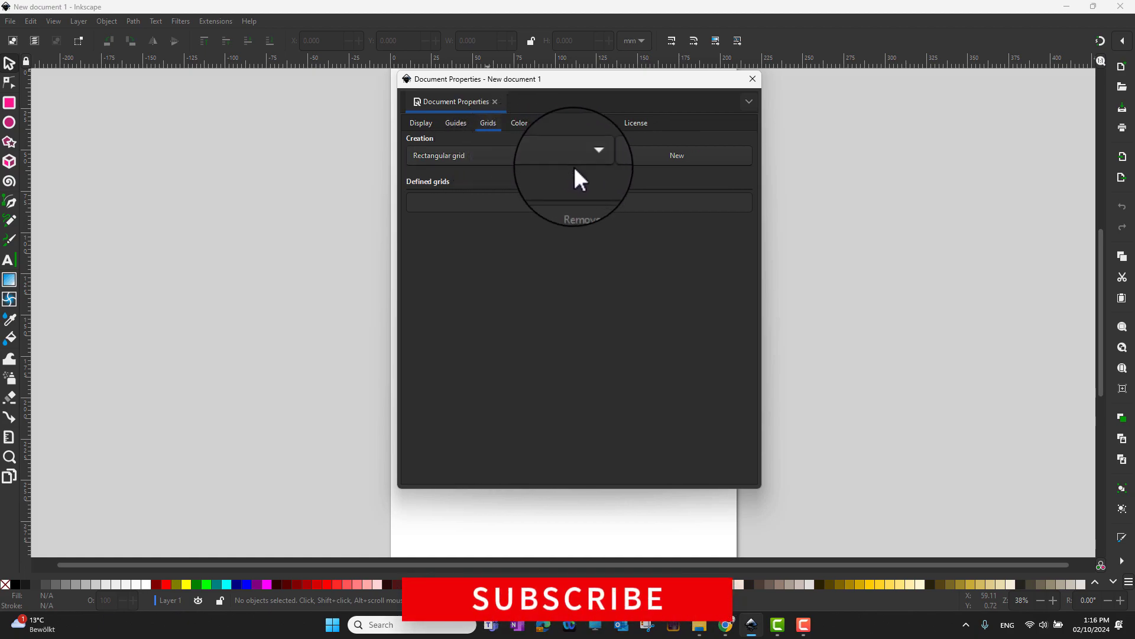
pyautogui.click(698, 155)
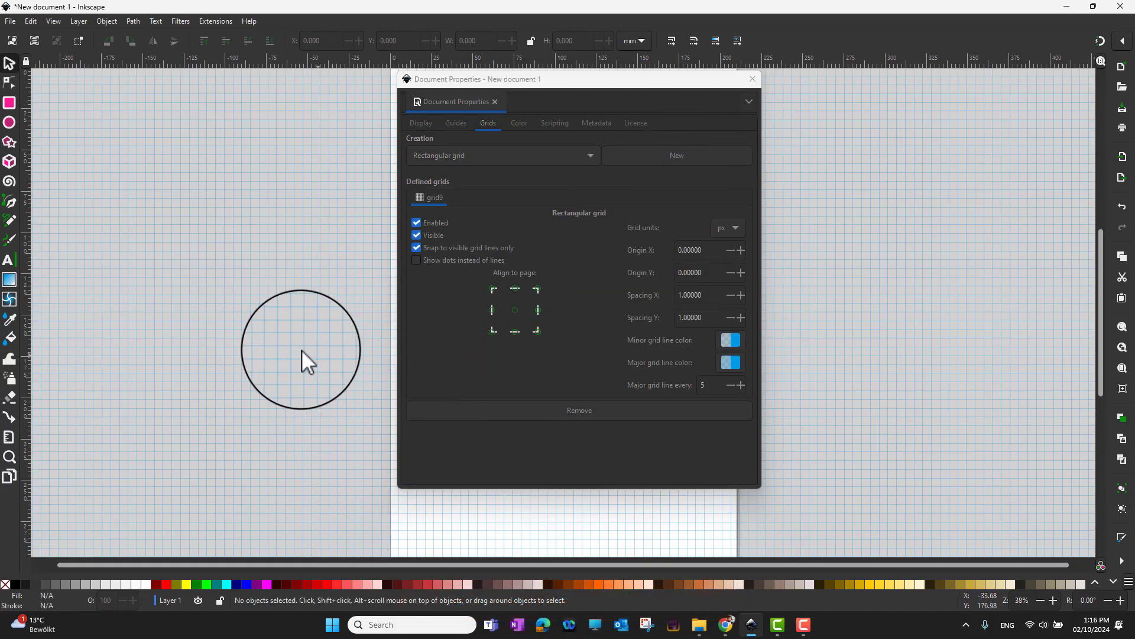
# Hide the rectangular grid on the canvas and show it again
pyautogui.click(421, 222)
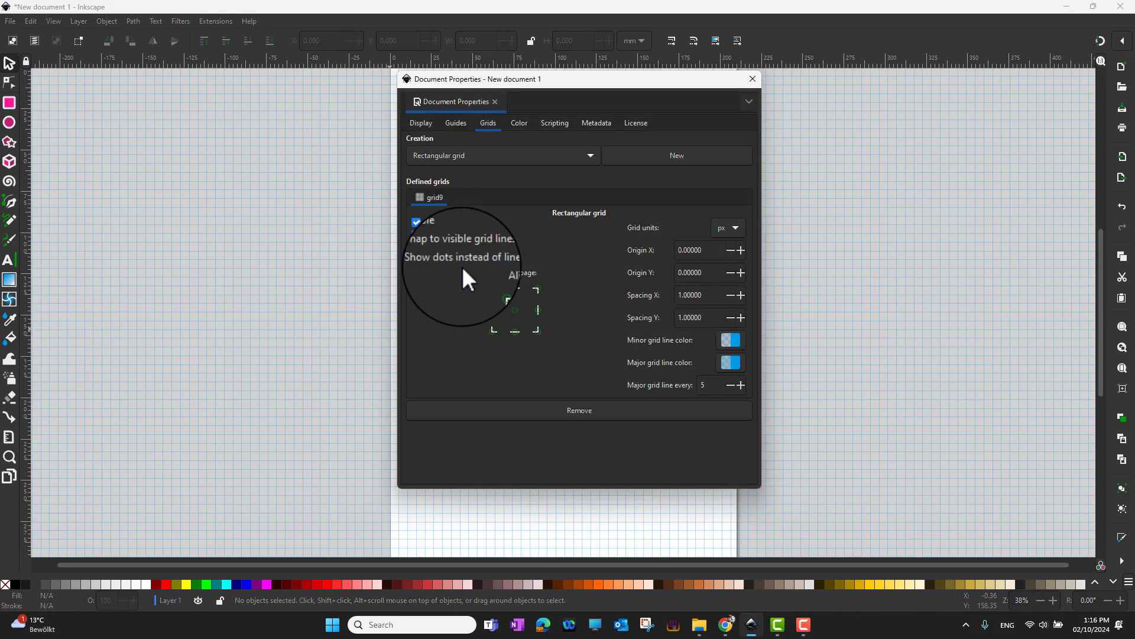
pyautogui.click(429, 236)
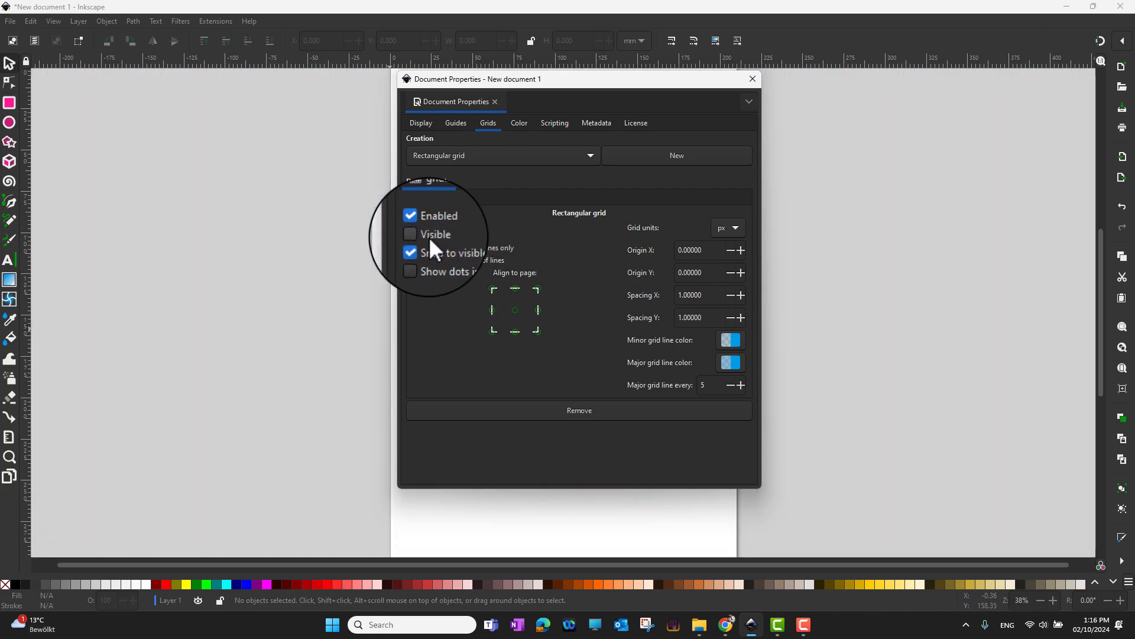
pyautogui.click(428, 236)
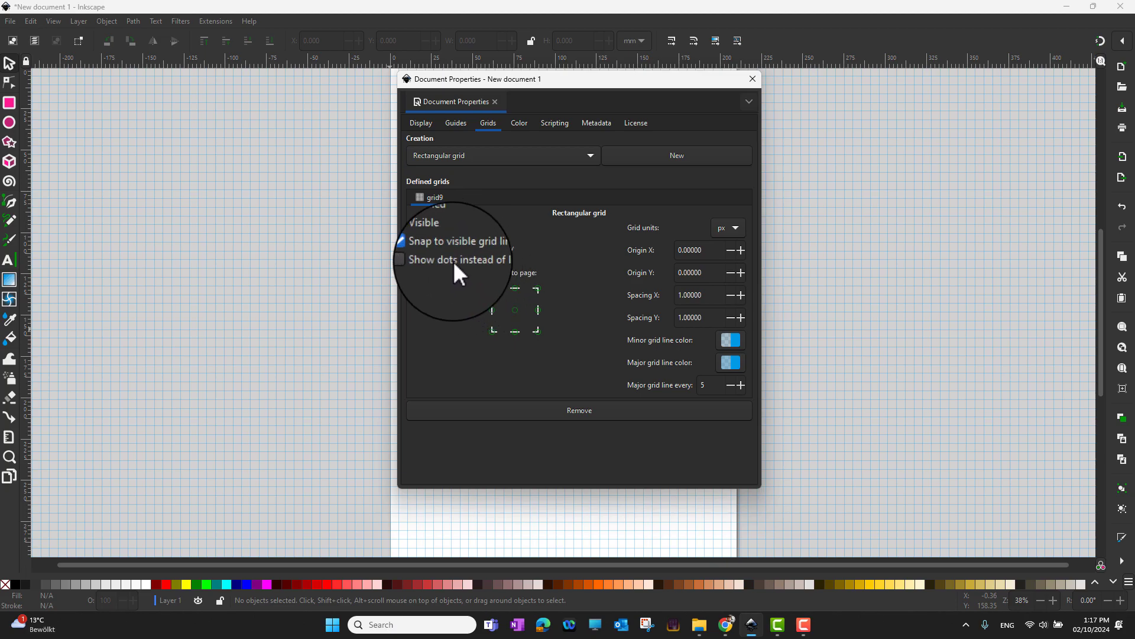
# Move the document properties dialog aside, display the rectangular grid as dots, and switch it back to lines
pyautogui.moveTo(535, 79); pyautogui.dragTo(632, 66)
pyautogui.click(530, 245)
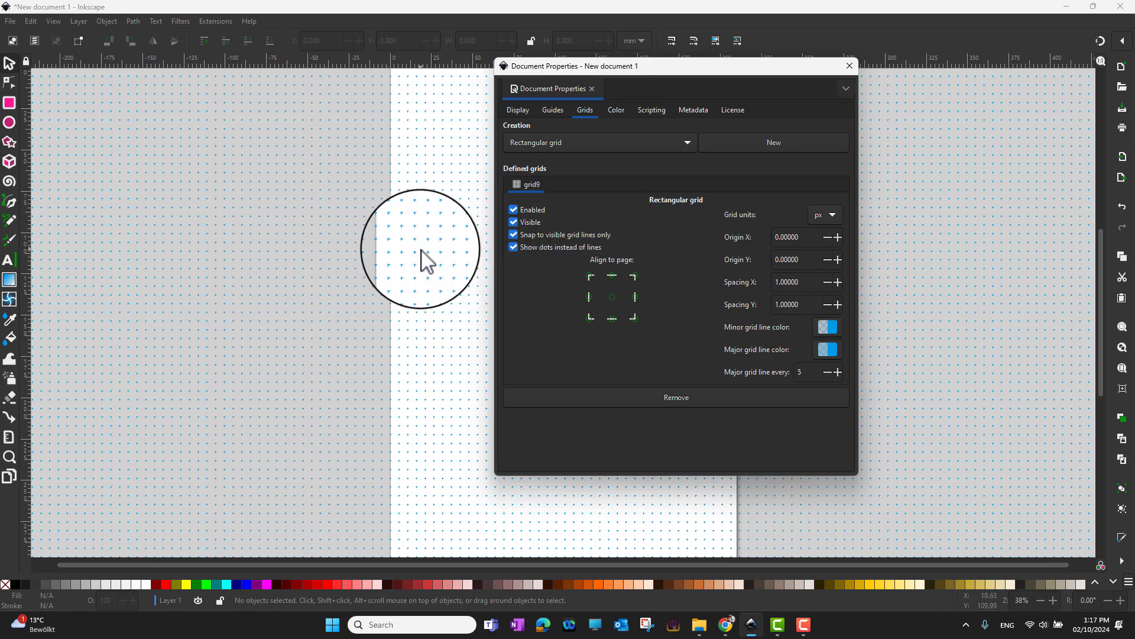
pyautogui.click(539, 248)
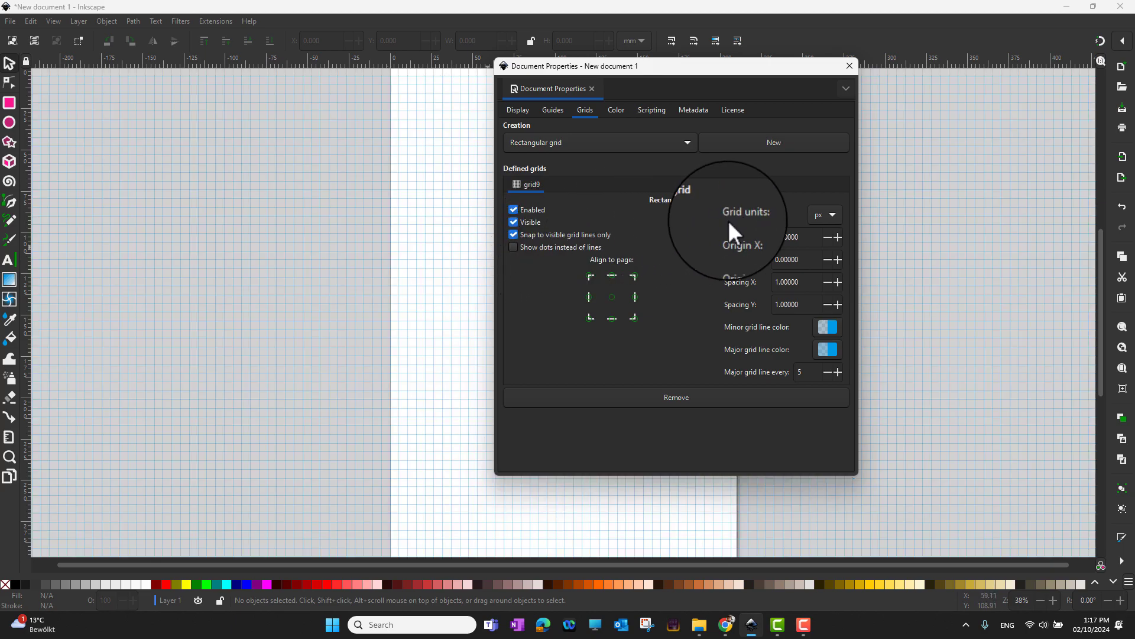
# Examine the measurement units available for the rectangular grid
pyautogui.click(836, 216)
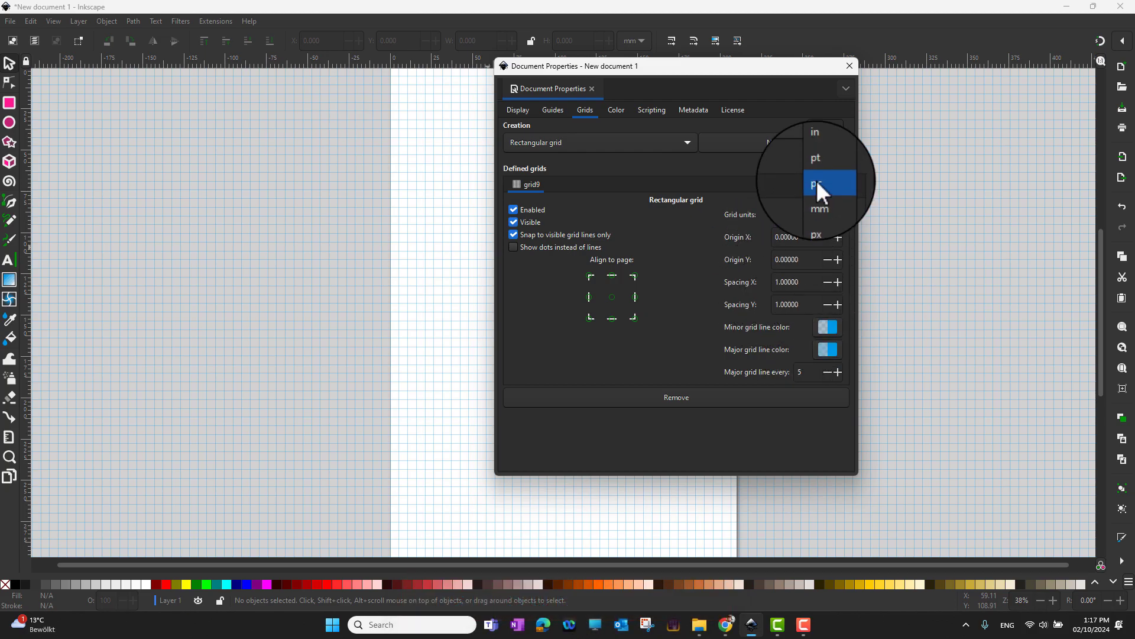
pyautogui.click(775, 177)
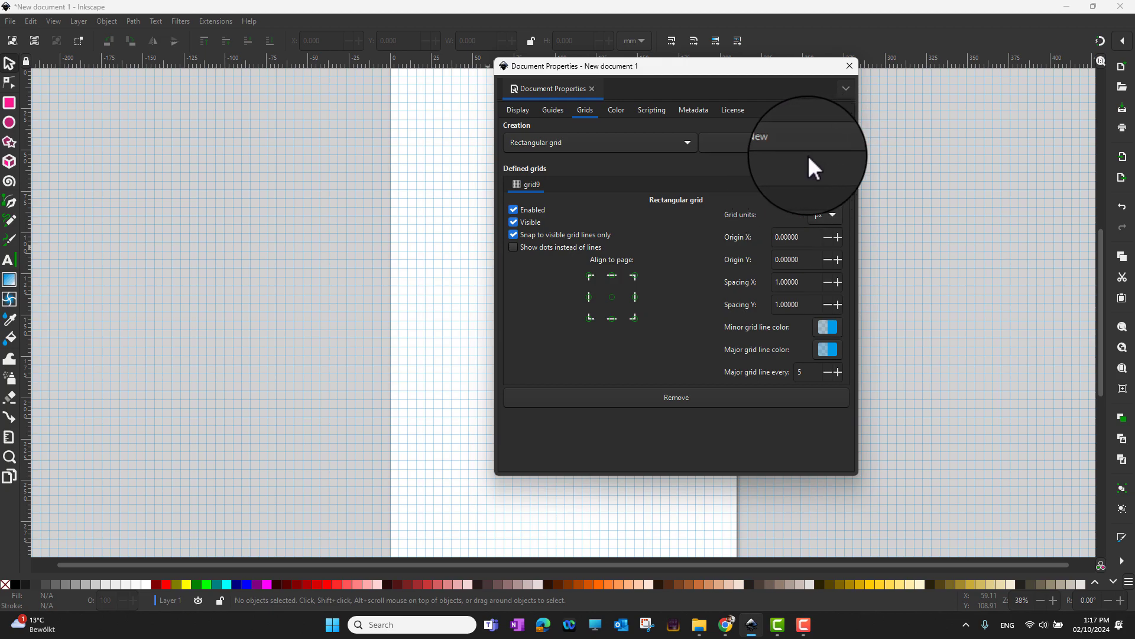
pyautogui.click(830, 217)
pyautogui.click(833, 214)
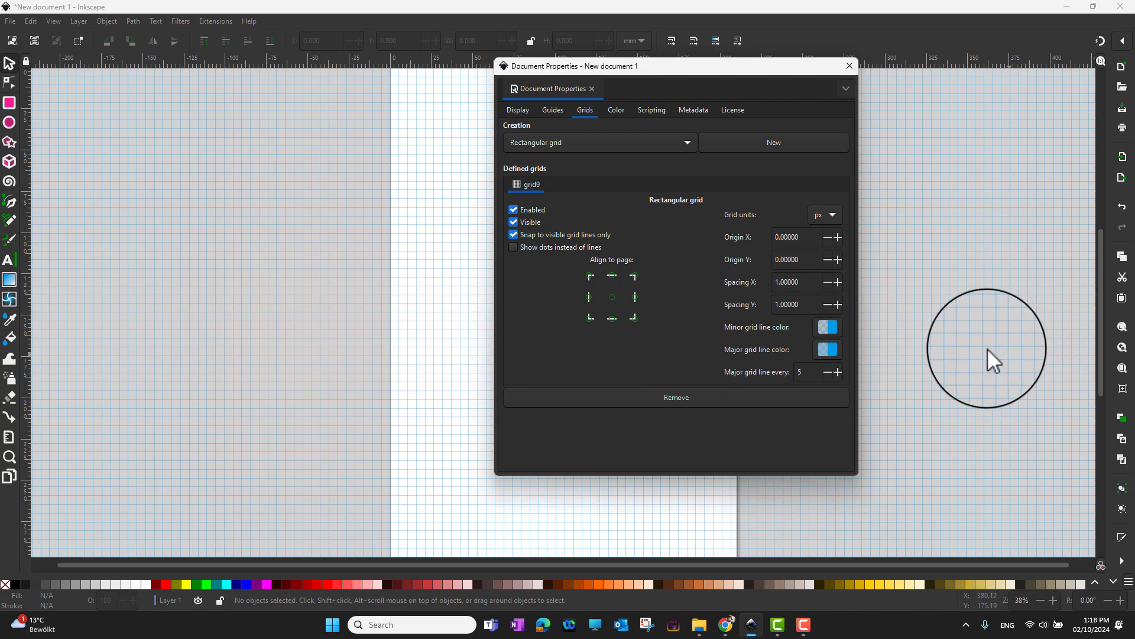
# Change the rectangular grid's major grid line color to pink, RGBA ff99e54d
pyautogui.click(828, 350)
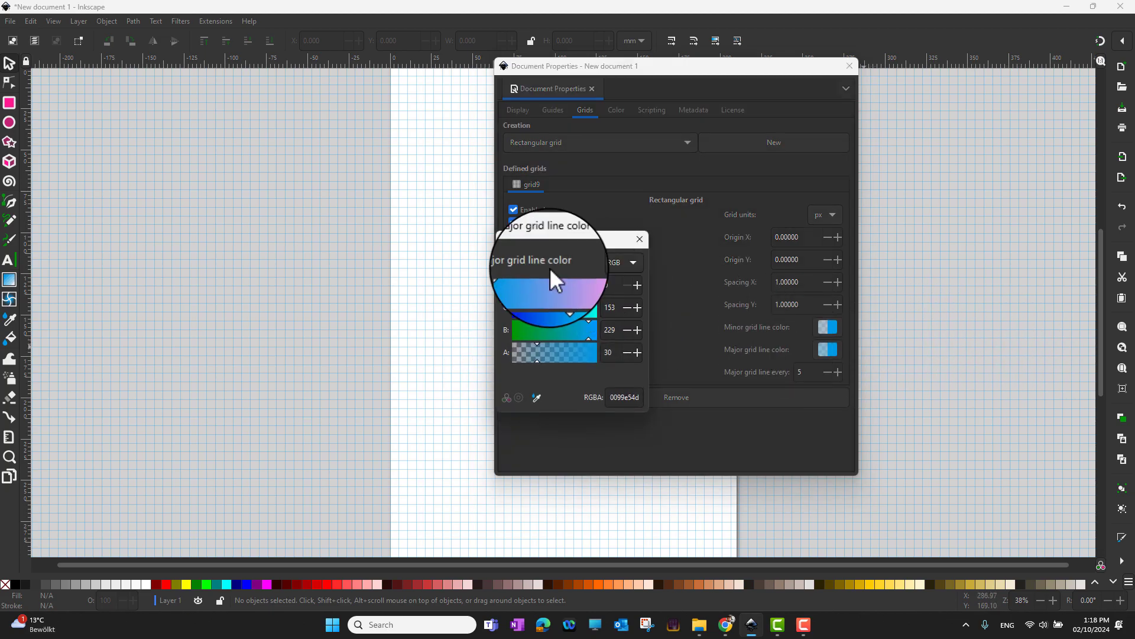
pyautogui.moveTo(574, 287); pyautogui.dragTo(601, 287)
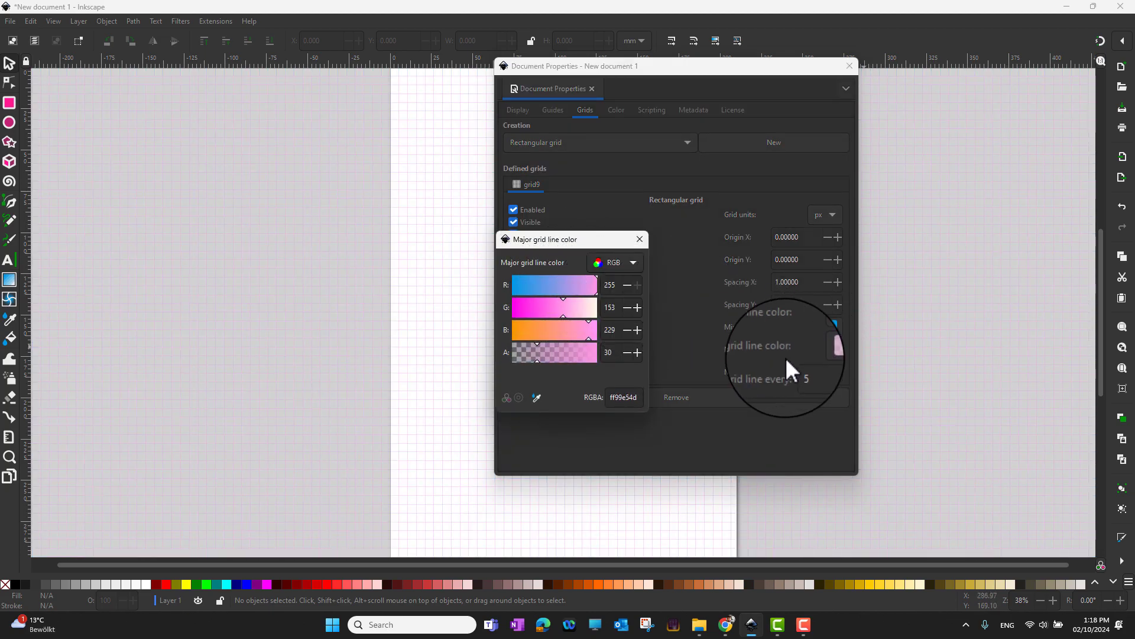
pyautogui.click(636, 239)
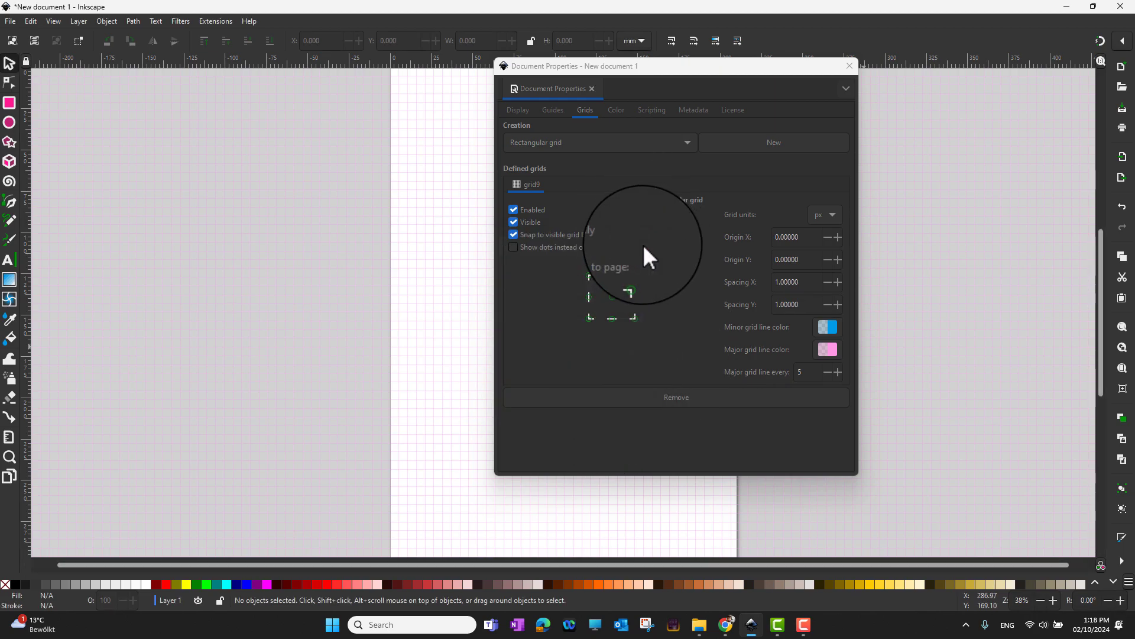
# Zoom in closely on the page to examine the grid's major and minor lines
pyautogui.press('z')
pyautogui.click(438, 309)
pyautogui.click(438, 307)
pyautogui.click(438, 308)
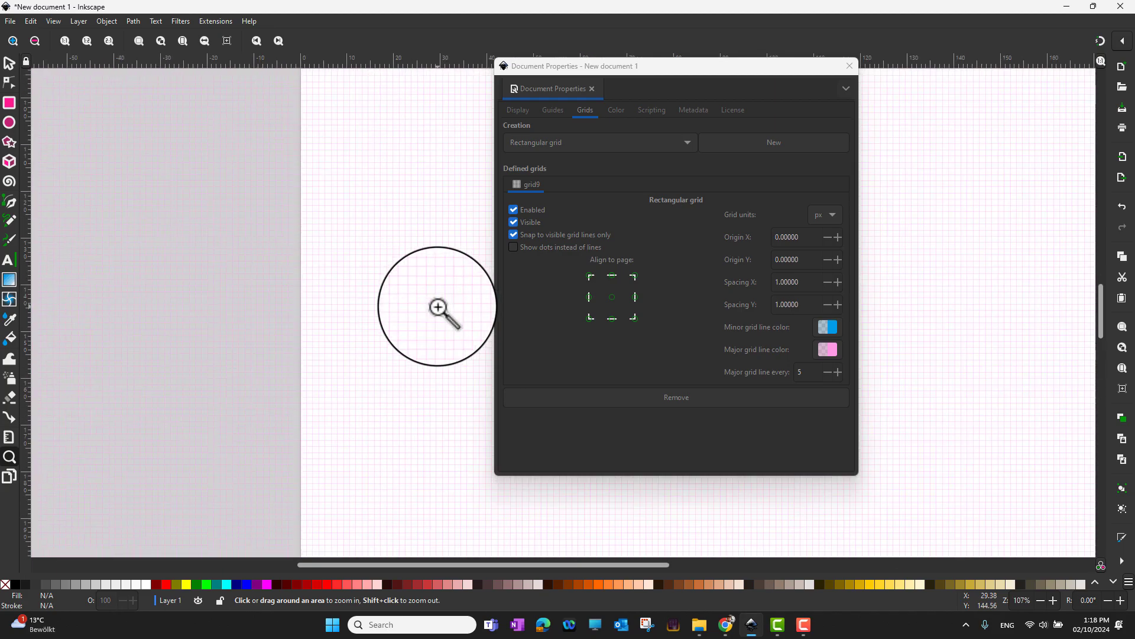
pyautogui.click(439, 307)
pyautogui.click(439, 307)
pyautogui.click(400, 308)
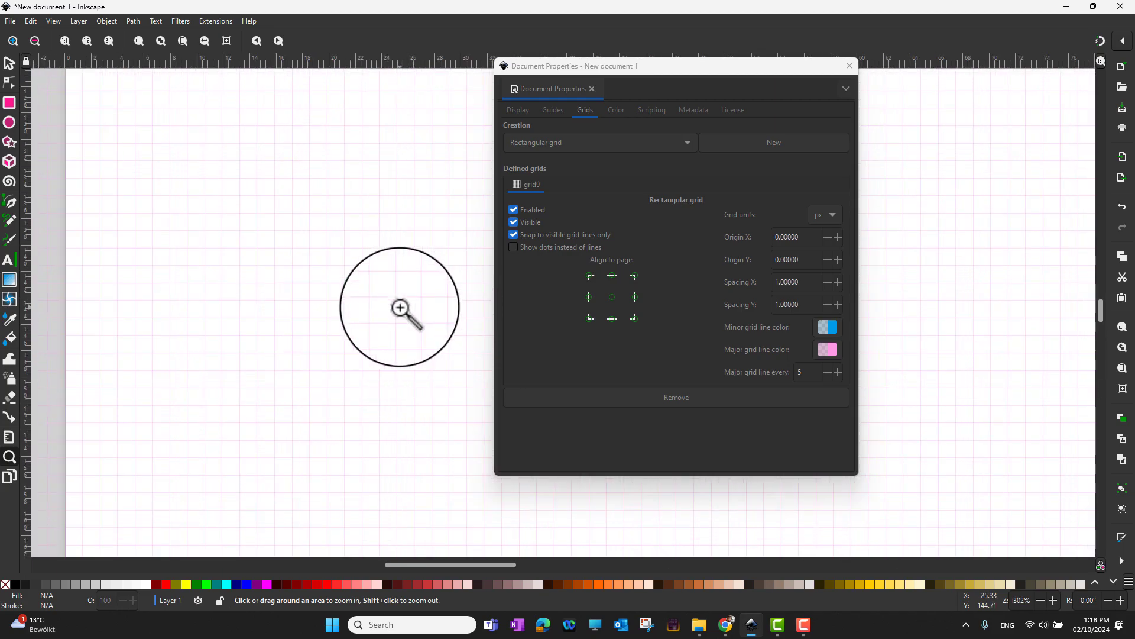
pyautogui.click(400, 308)
pyautogui.click(400, 308)
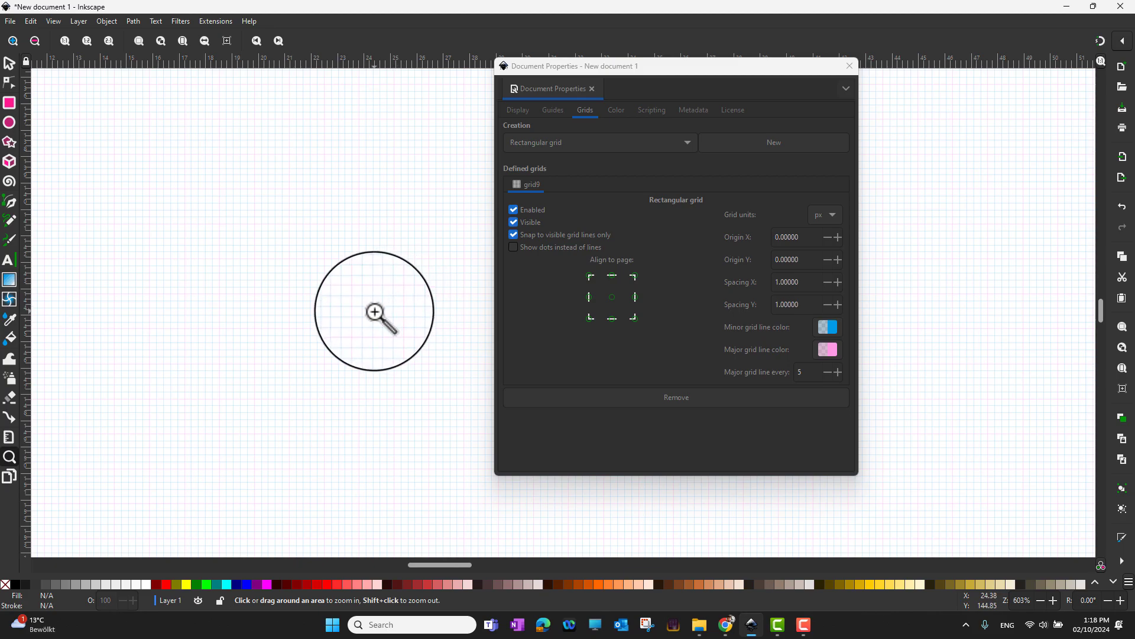
pyautogui.click(343, 314)
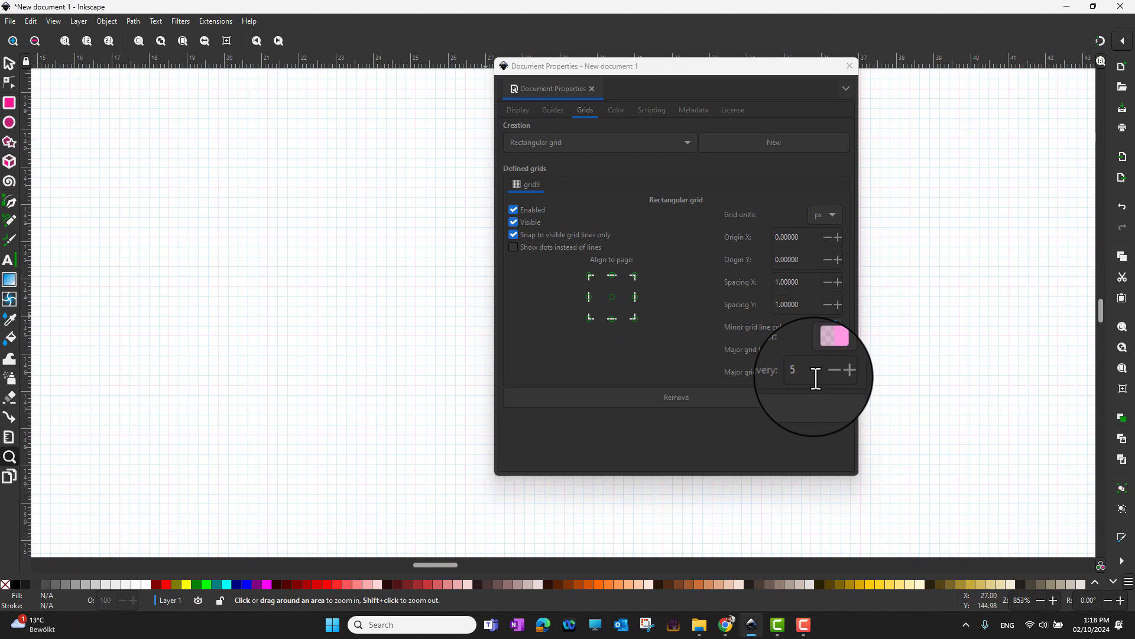
# Add a new axonometric grid alongside the existing rectangular grid
pyautogui.click(671, 417)
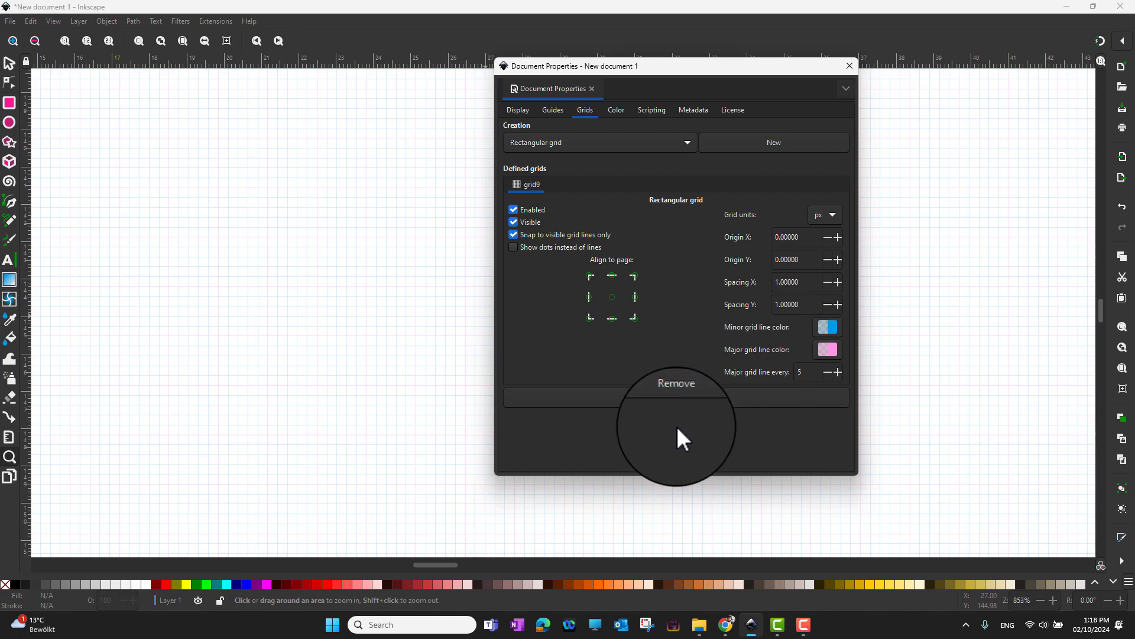
pyautogui.click(632, 148)
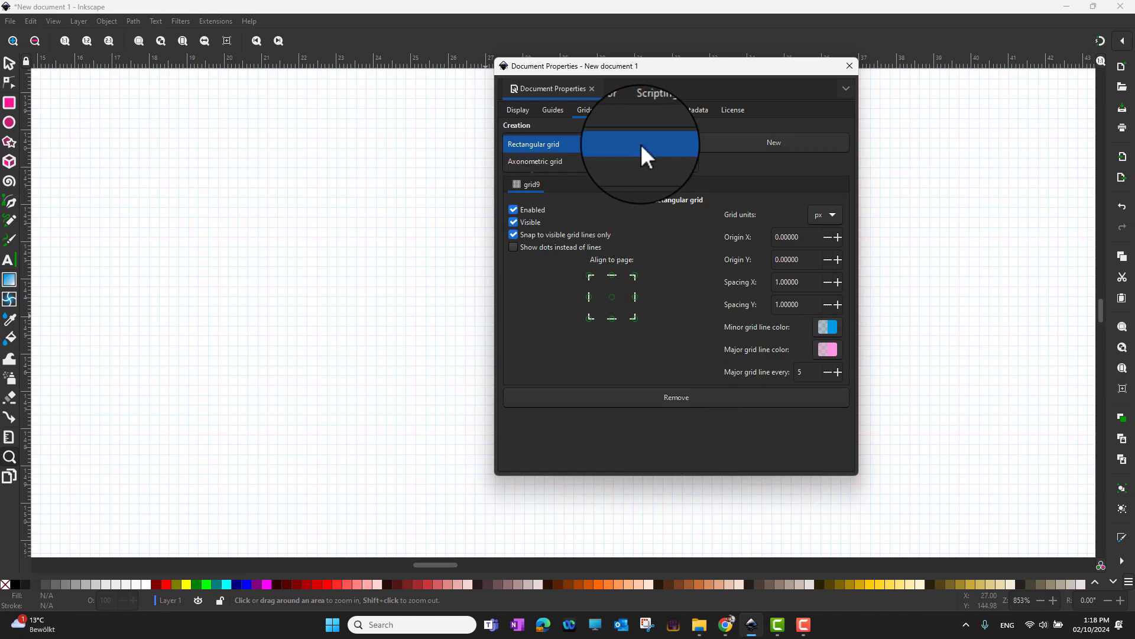
pyautogui.click(638, 161)
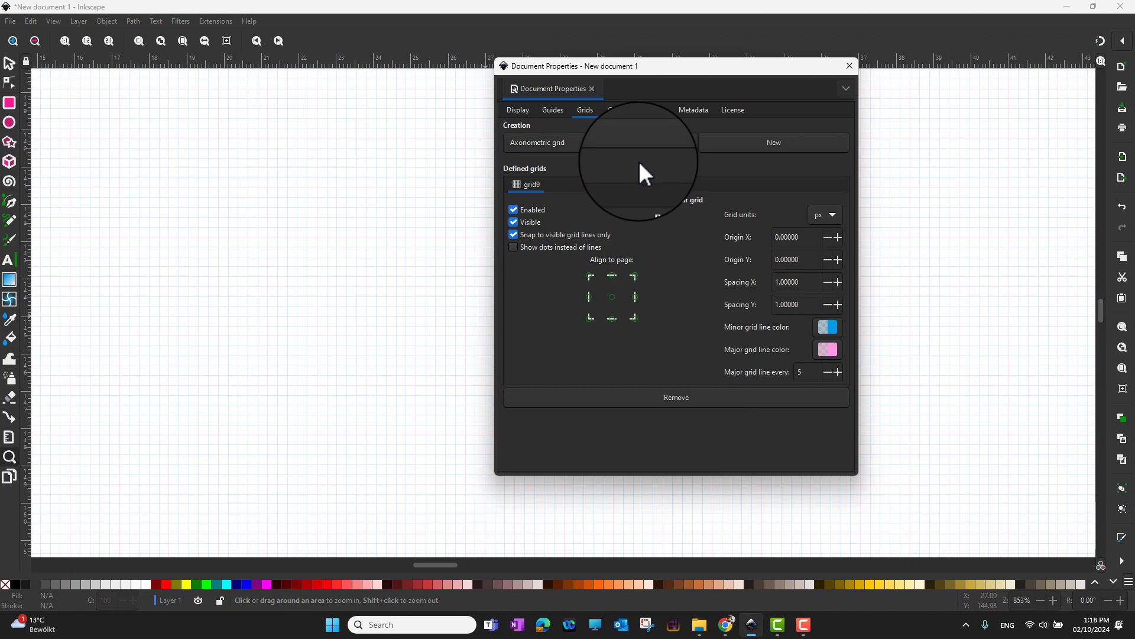
pyautogui.click(813, 139)
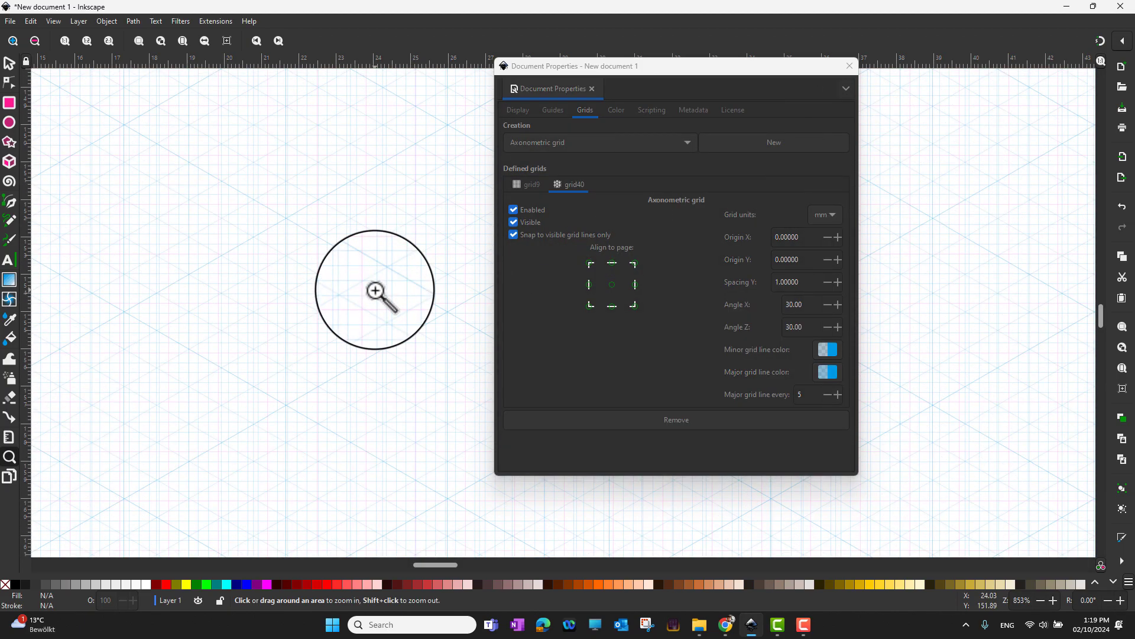
# Examine the overlapping axonometric and rectangular grids on the page at several zoom levels
pyautogui.keyDown('shift'); pyautogui.click(375, 291); pyautogui.keyUp('shift')
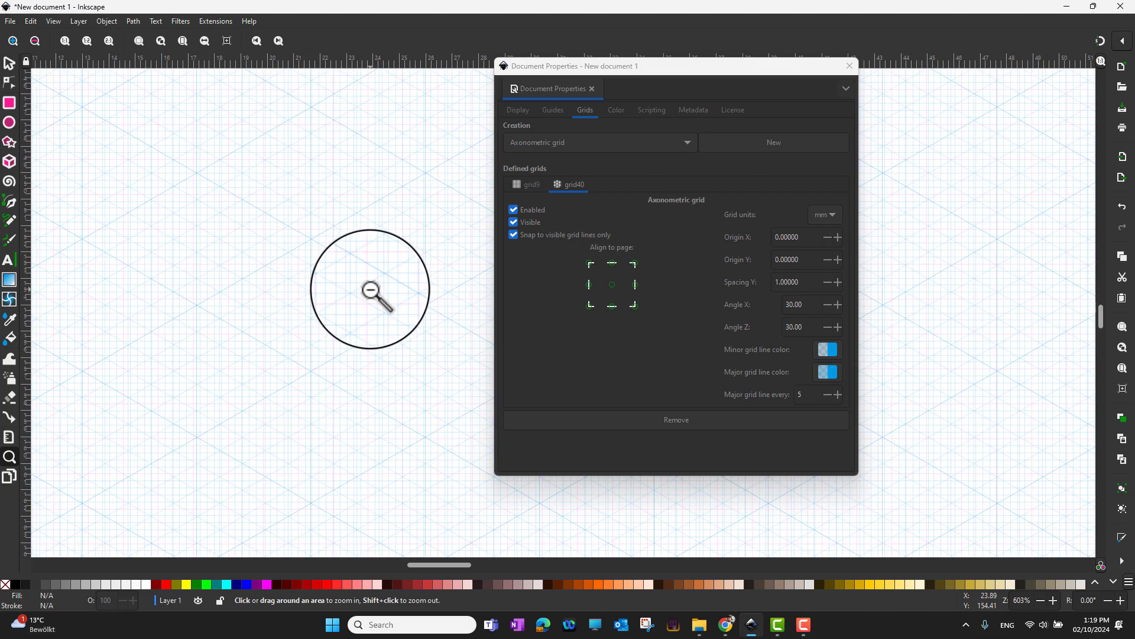
pyautogui.keyDown('shift'); pyautogui.click(373, 292); pyautogui.keyUp('shift')
pyautogui.keyDown('shift'); pyautogui.click(372, 292); pyautogui.keyUp('shift')
pyautogui.keyDown('shift'); pyautogui.click(370, 293); pyautogui.keyUp('shift')
pyautogui.keyDown('shift'); pyautogui.click(373, 292); pyautogui.keyUp('shift')
pyautogui.keyDown('shift'); pyautogui.click(375, 294); pyautogui.keyUp('shift')
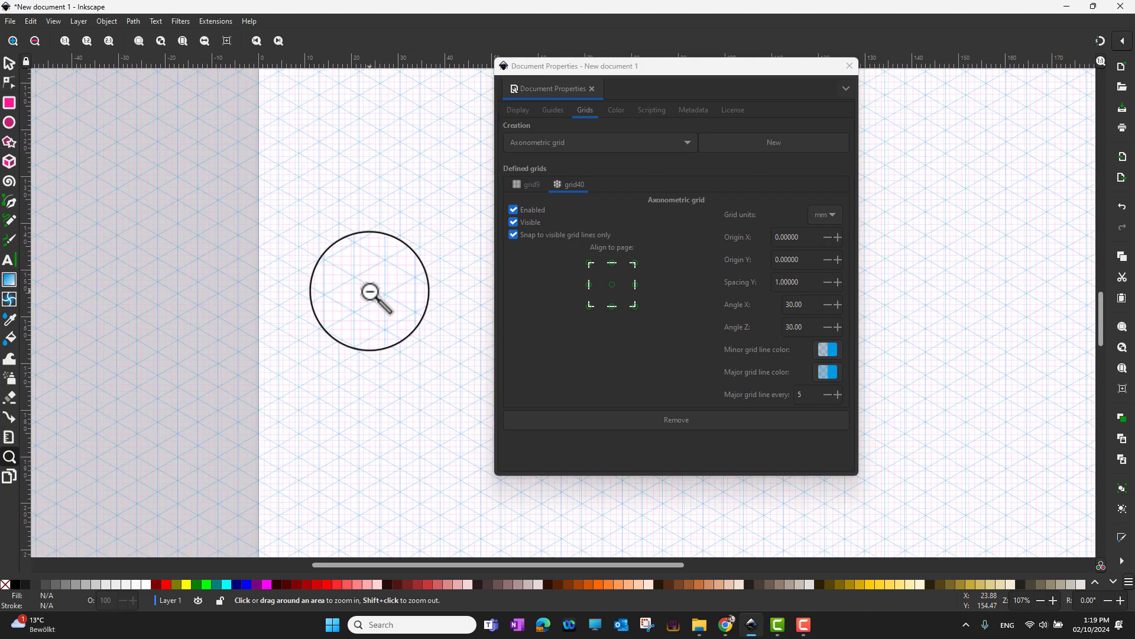
pyautogui.keyDown('shift'); pyautogui.click(379, 296); pyautogui.keyUp('shift')
pyautogui.keyDown('shift'); pyautogui.click(379, 295); pyautogui.keyUp('shift')
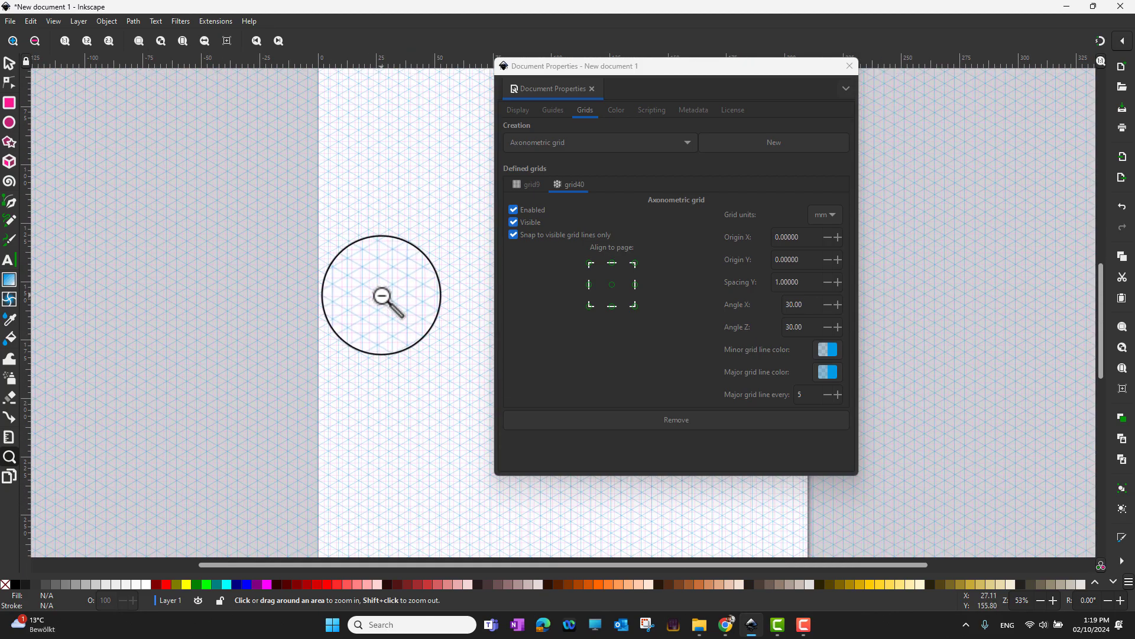
pyautogui.click(381, 296)
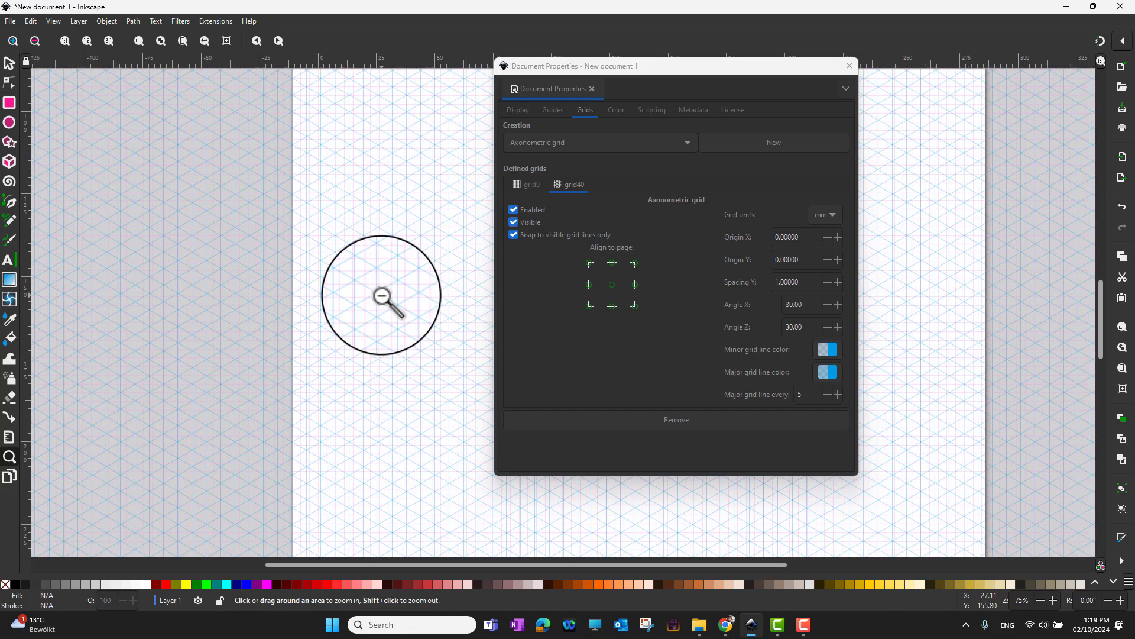
pyautogui.keyDown('shift'); pyautogui.click(382, 295); pyautogui.keyUp('shift')
pyautogui.keyDown('shift'); pyautogui.click(381, 296); pyautogui.keyUp('shift')
pyautogui.click(382, 296)
pyautogui.click(381, 296)
pyautogui.click(382, 296)
pyautogui.click(382, 296)
pyautogui.click(381, 296)
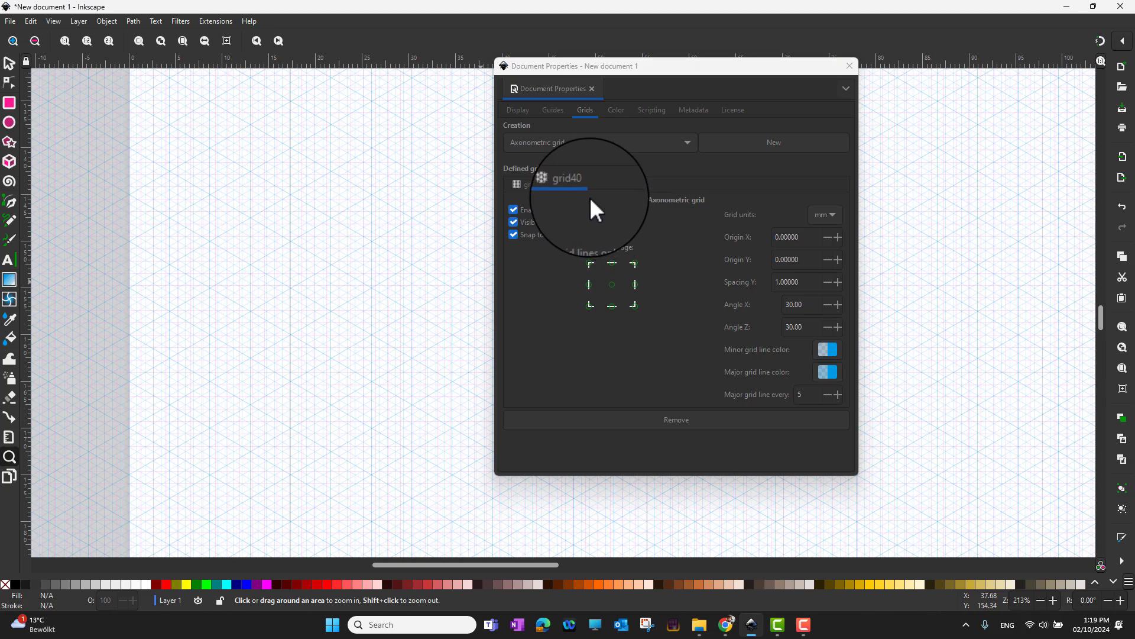
# Compare the settings of the two defined grids, ending on the axonometric one
pyautogui.click(528, 182)
pyautogui.click(576, 182)
pyautogui.click(521, 186)
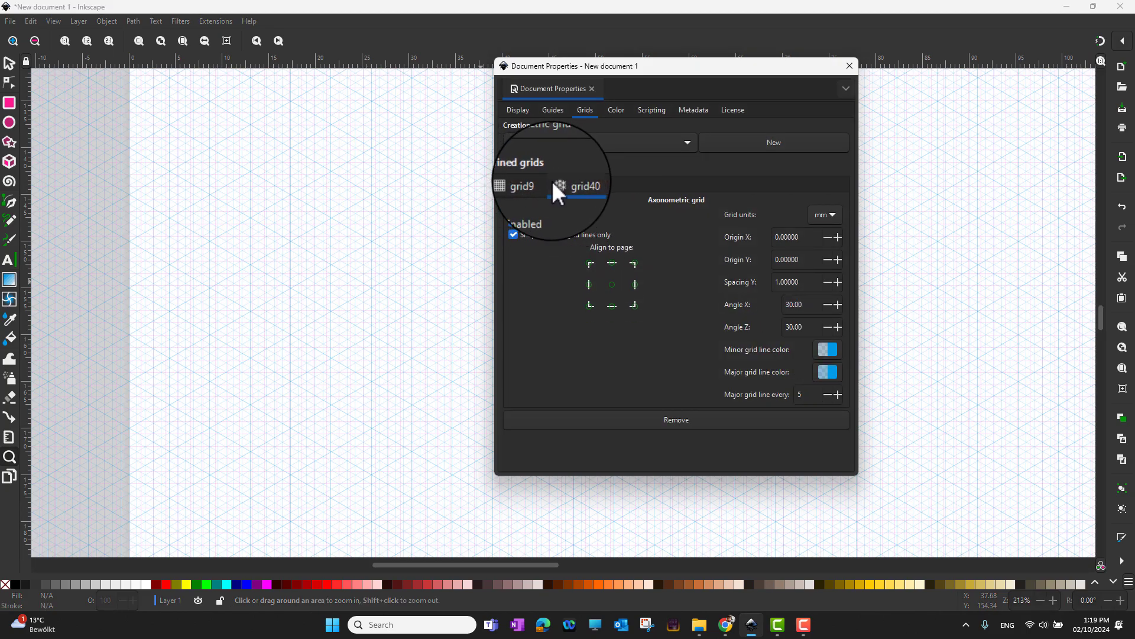
pyautogui.click(553, 185)
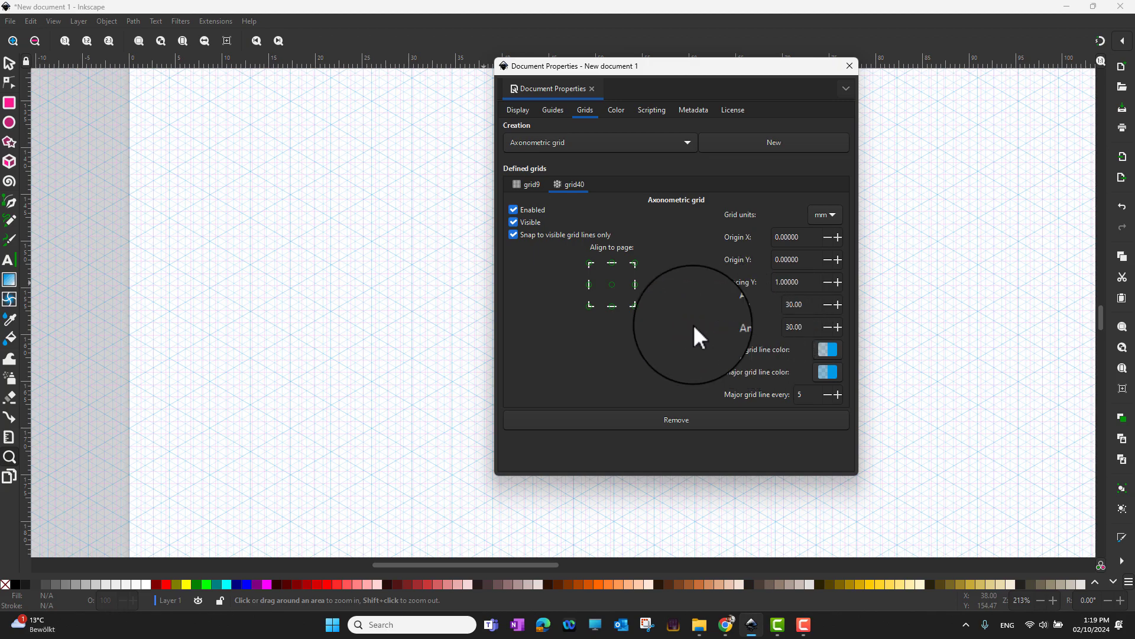
# Set the axonometric grid's Angle X to 15 and Angle Z to 45
pyautogui.click(311, 324)
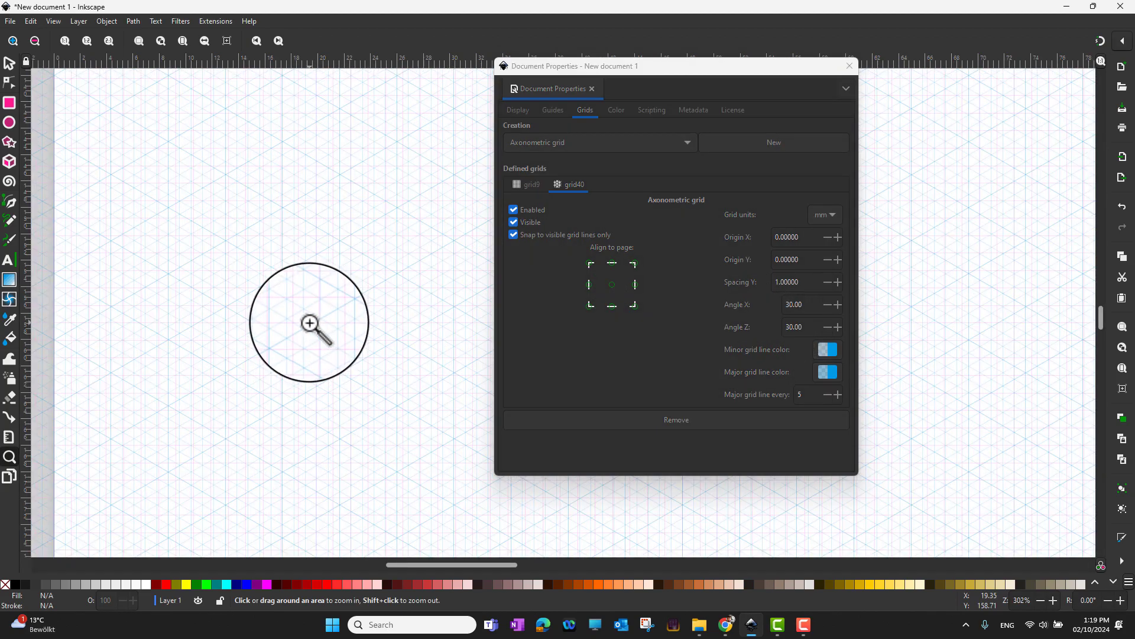
pyautogui.click(311, 324)
pyautogui.click(311, 324)
pyautogui.click(311, 324)
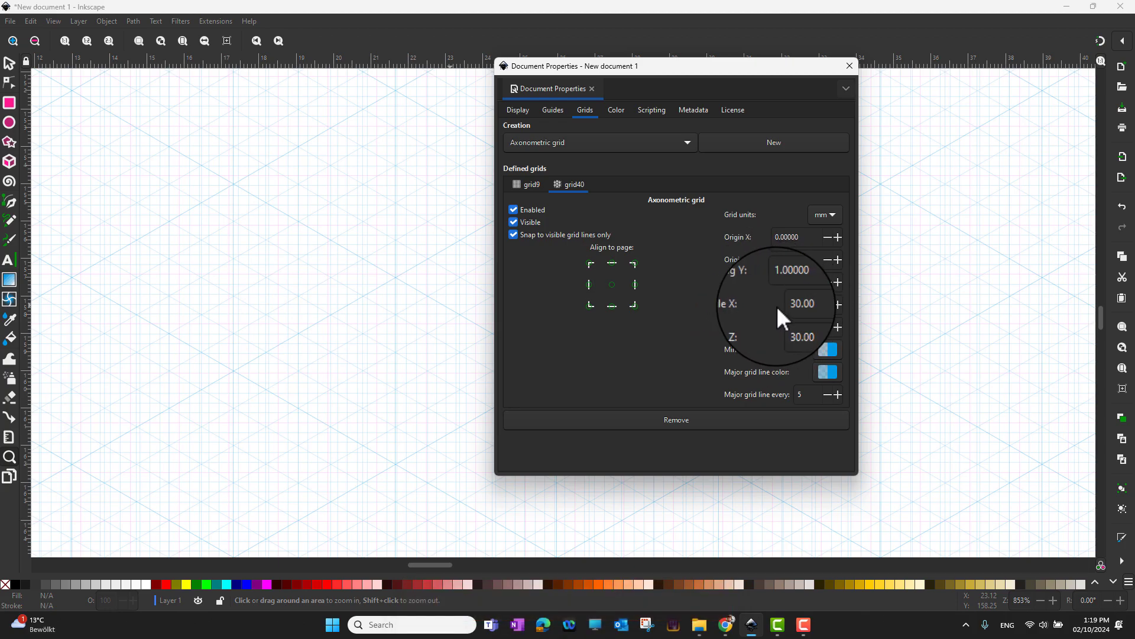
pyautogui.doubleClick(794, 305)
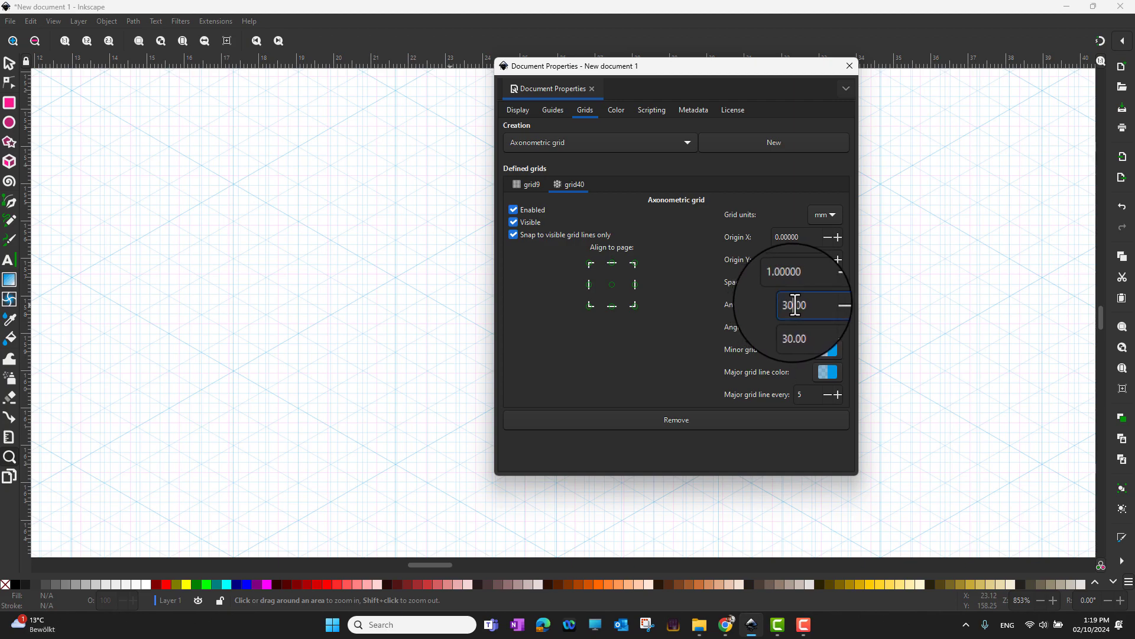
pyautogui.write('15')
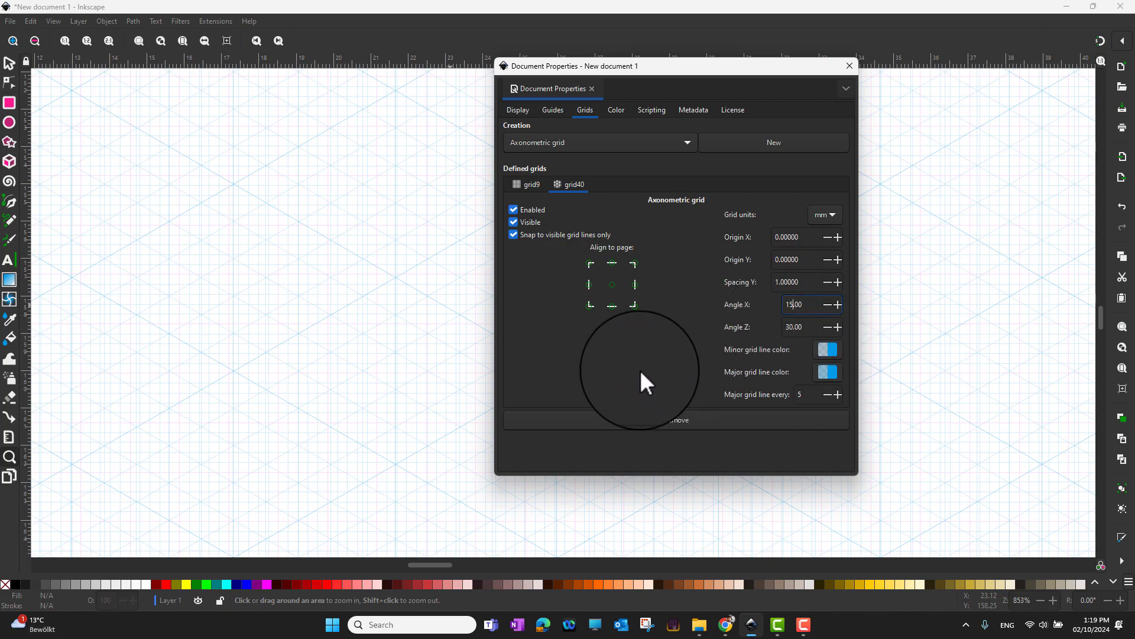
pyautogui.doubleClick(774, 329)
pyautogui.write('45')
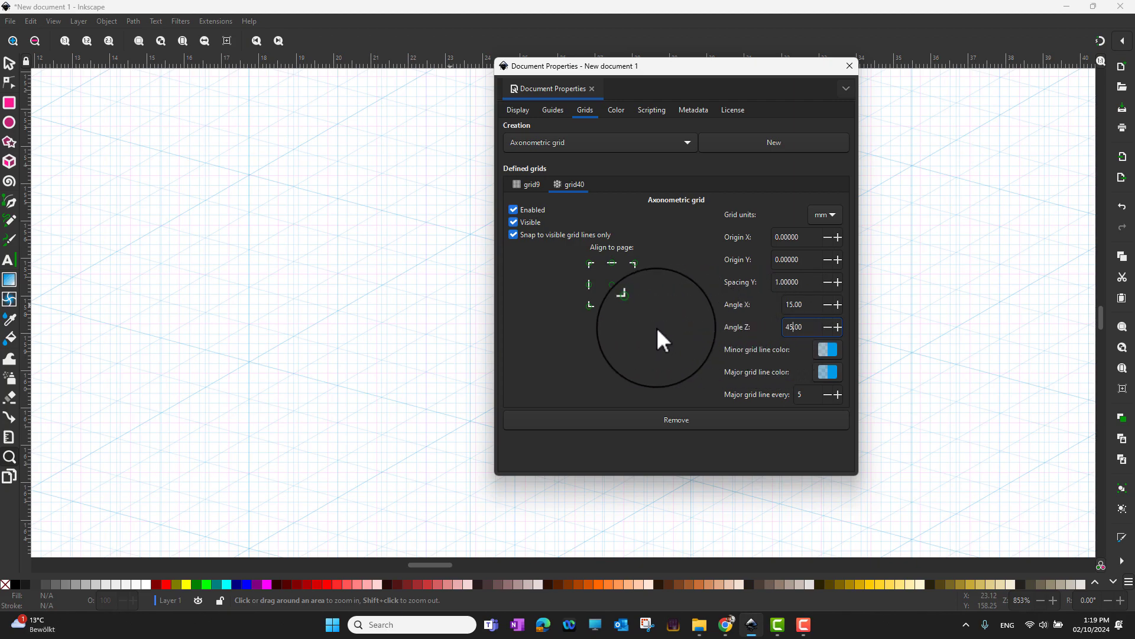
pyautogui.click(401, 396)
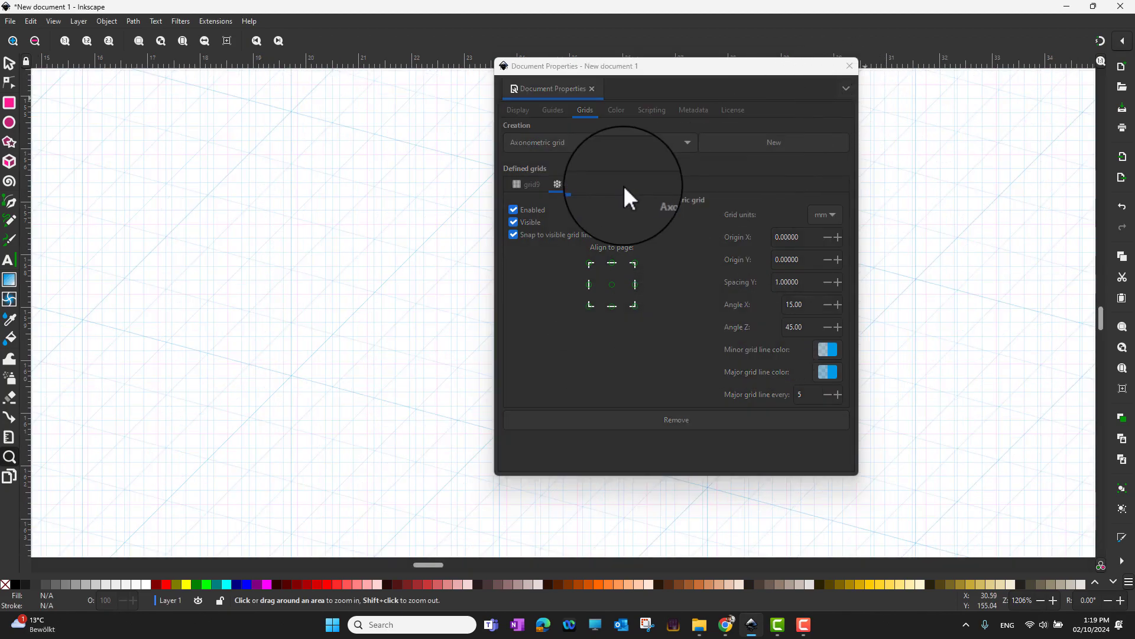
pyautogui.click(573, 384)
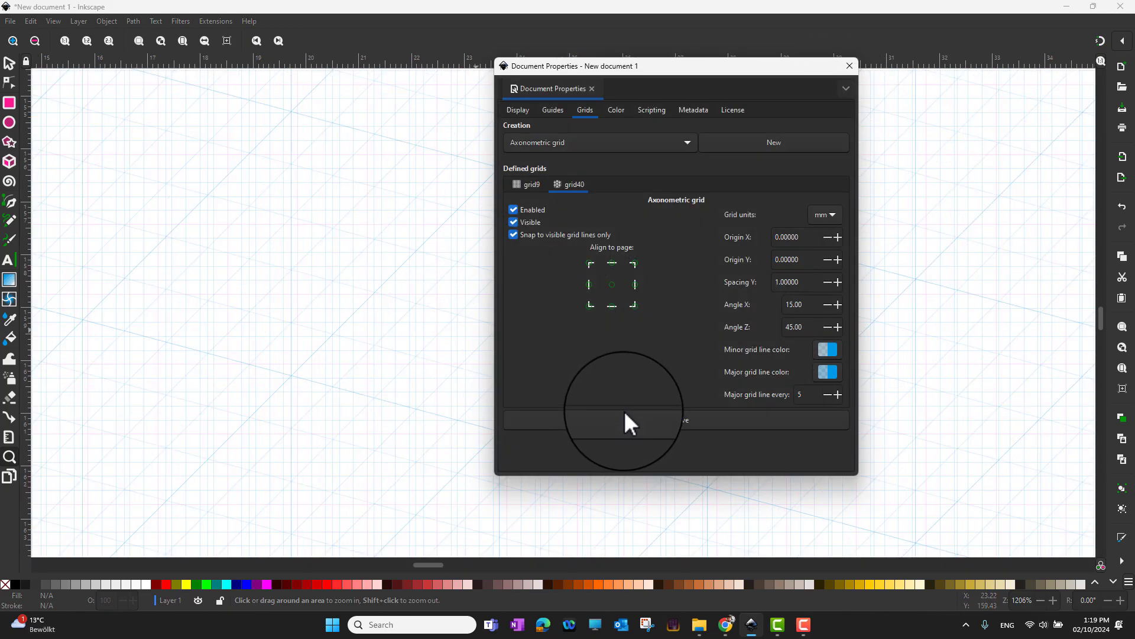